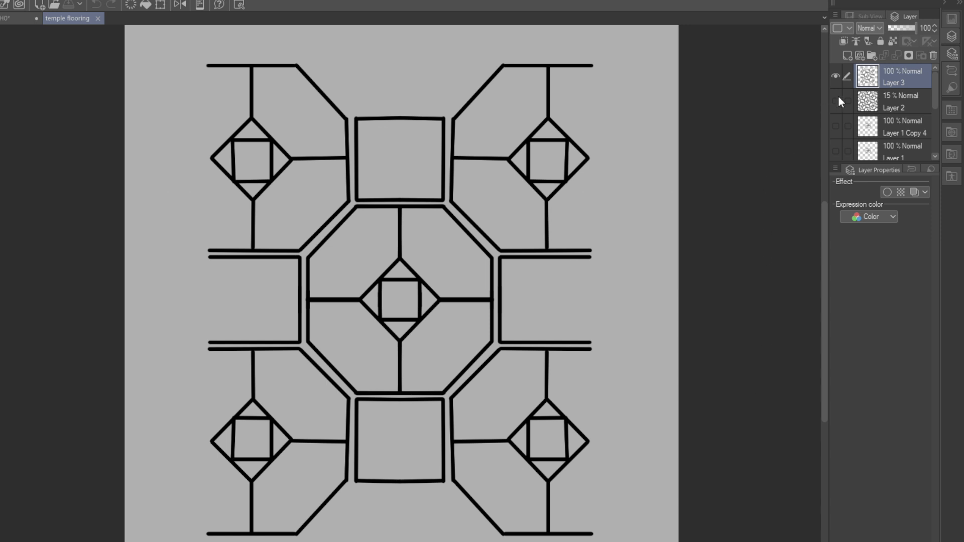
Hide Layer 3, show Layer 2 and raise Layer 2's opacity to 100%.
left_click(837, 76)
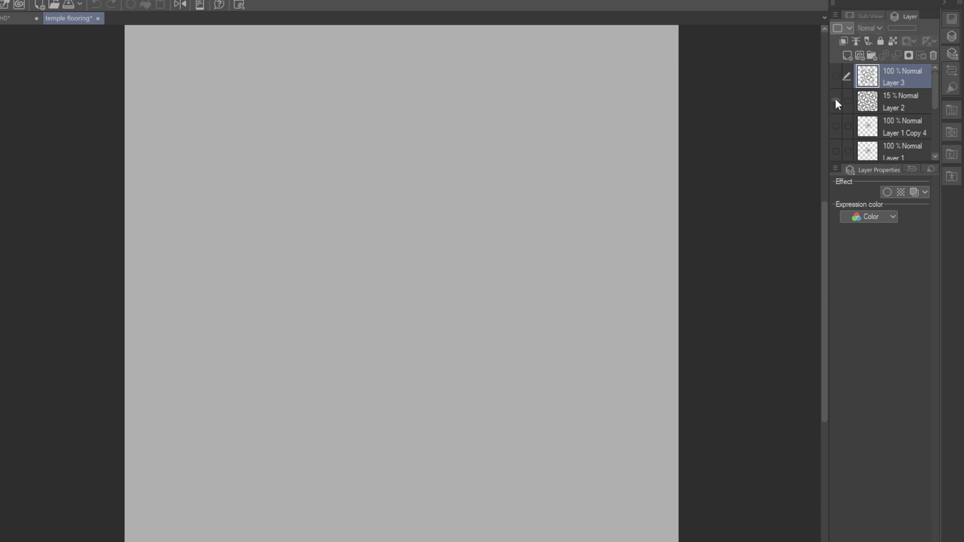
left_click(836, 100)
left_click(899, 102)
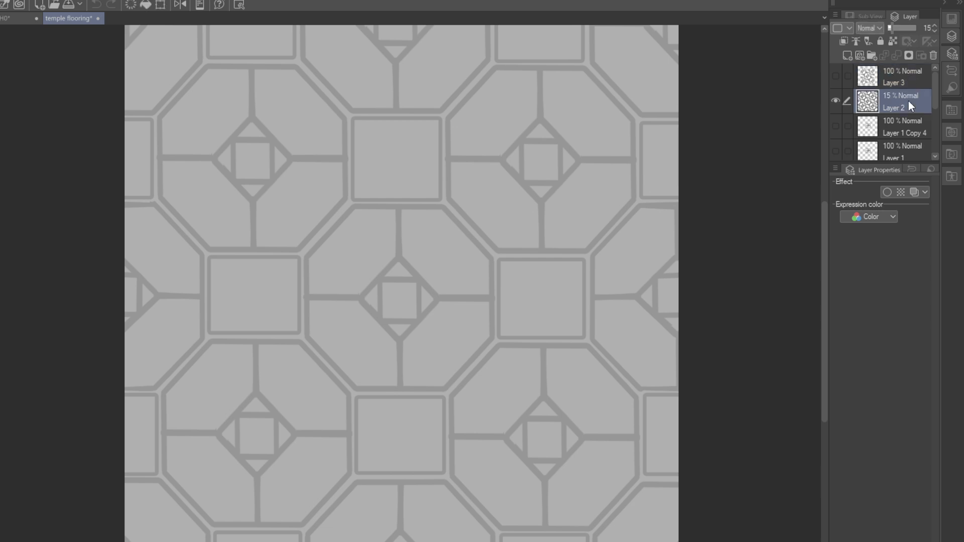
left_click_drag(890, 28, 926, 26)
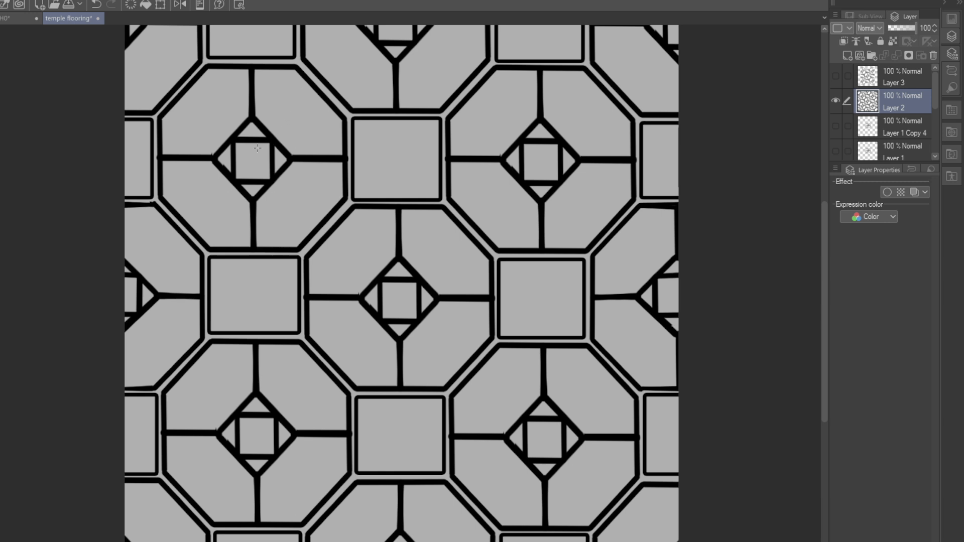
Try to register one pattern repeat of Layer 2, selected between the outer diamonds' centres, as an image material with tiling enabled.
left_click_drag(253, 159, 546, 440)
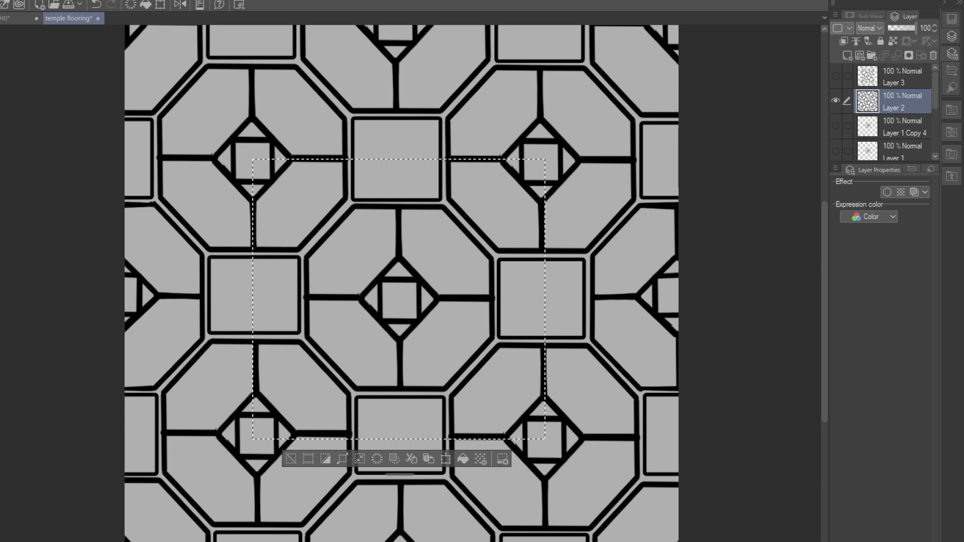
key("alt+e")
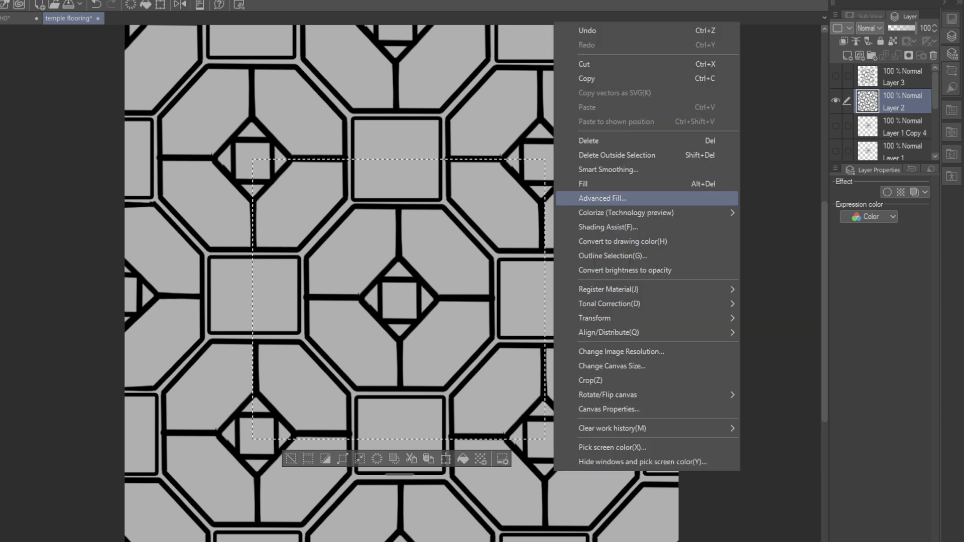
left_click(53, 268)
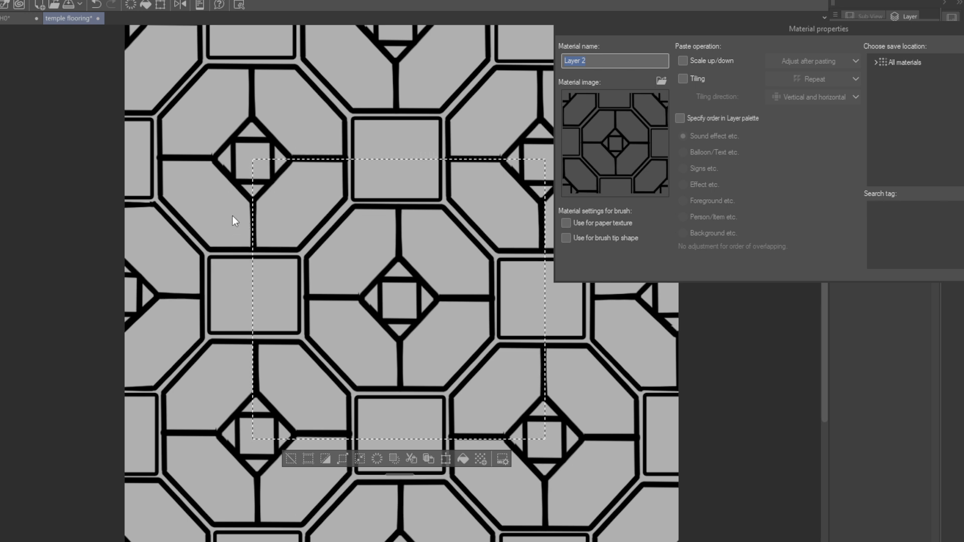
left_click(683, 79)
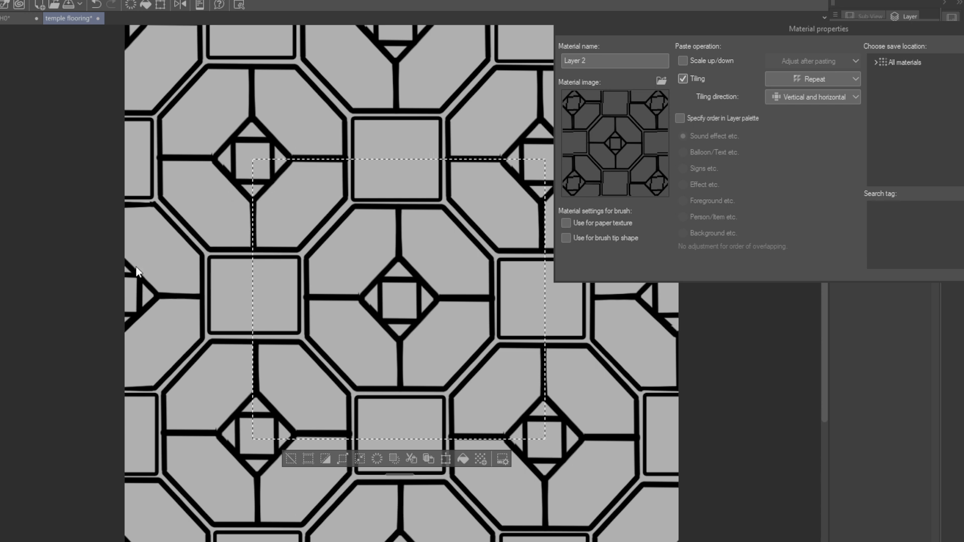
key("Escape")
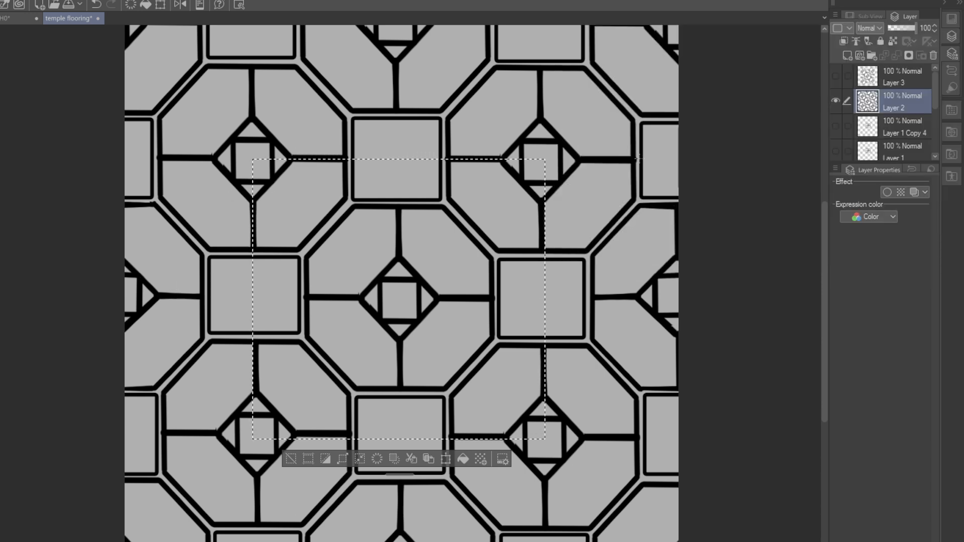
key("ctrl+d")
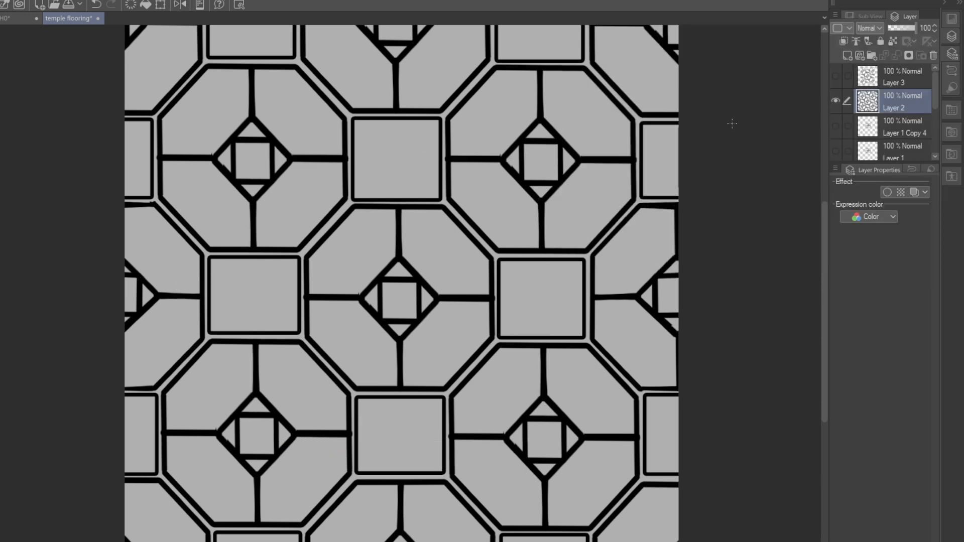
Show Layer 3 instead of Layer 2 and test a rectangular selection between its outer diamonds' centres, clearing it again.
left_click(835, 77)
left_click(836, 101)
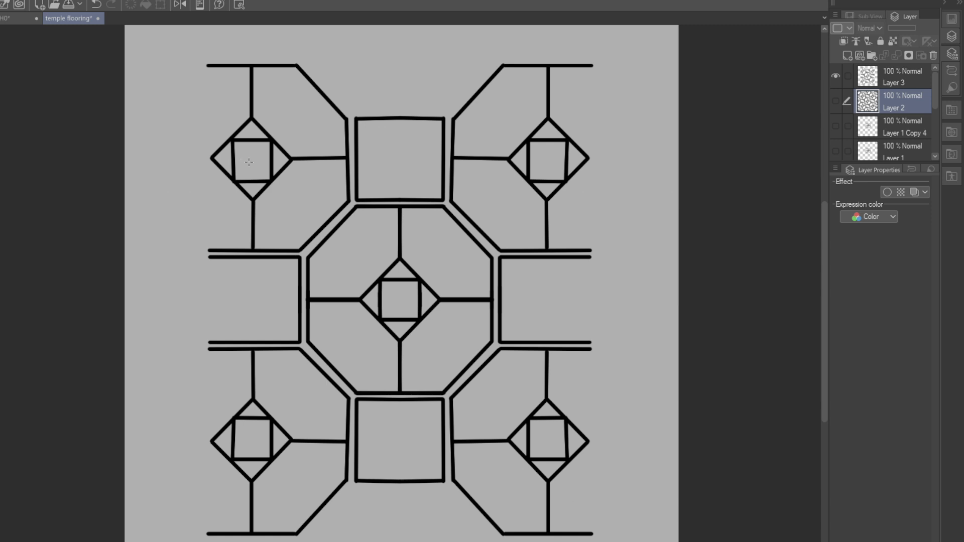
left_click_drag(252, 161, 549, 442)
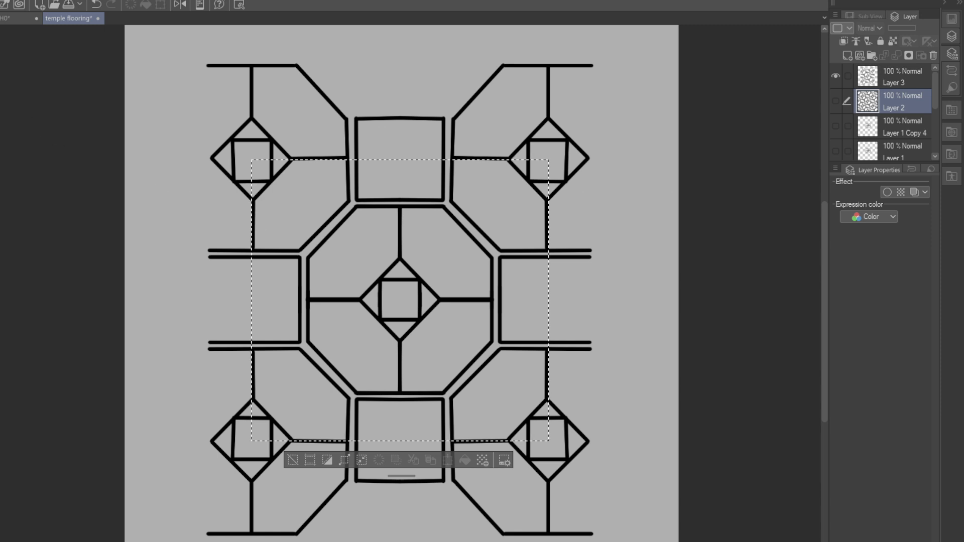
left_click(293, 460)
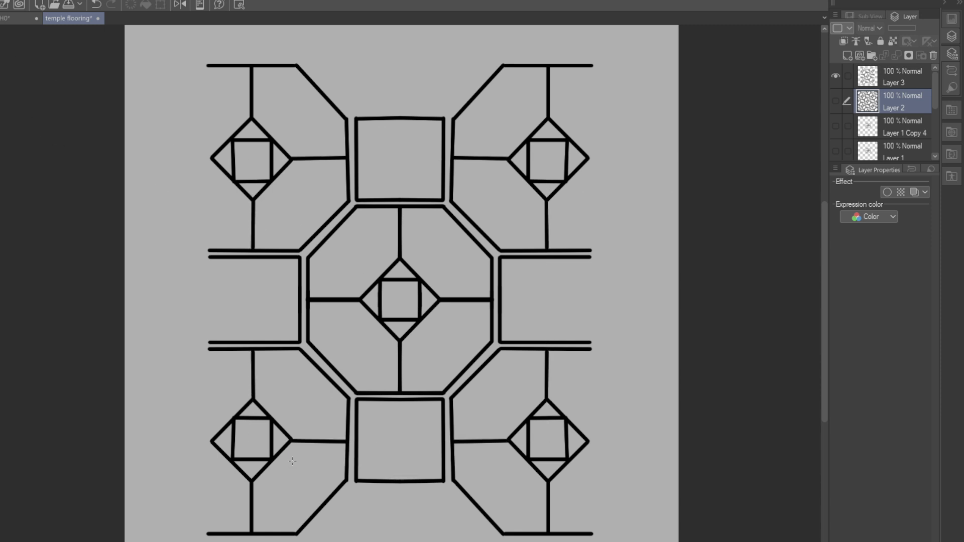
In the comic page, select the open floor area around the figure, with the frame folder active and Layer 8 included.
left_click(8, 18)
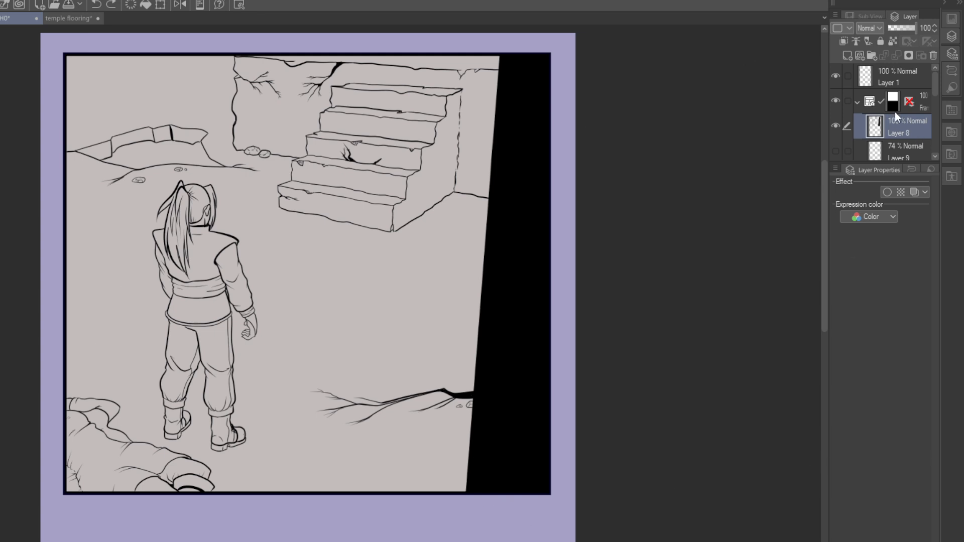
left_click(915, 104)
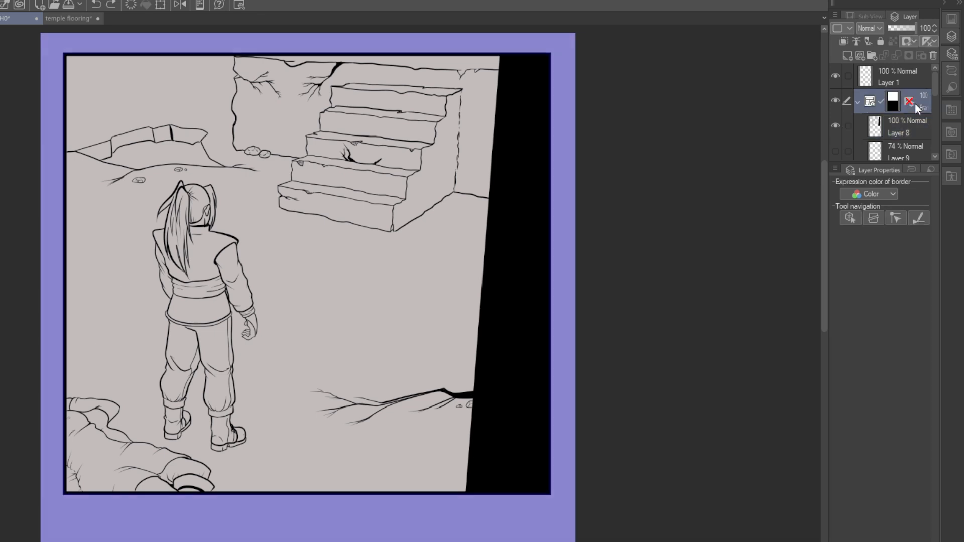
left_click(847, 128)
left_click(400, 296)
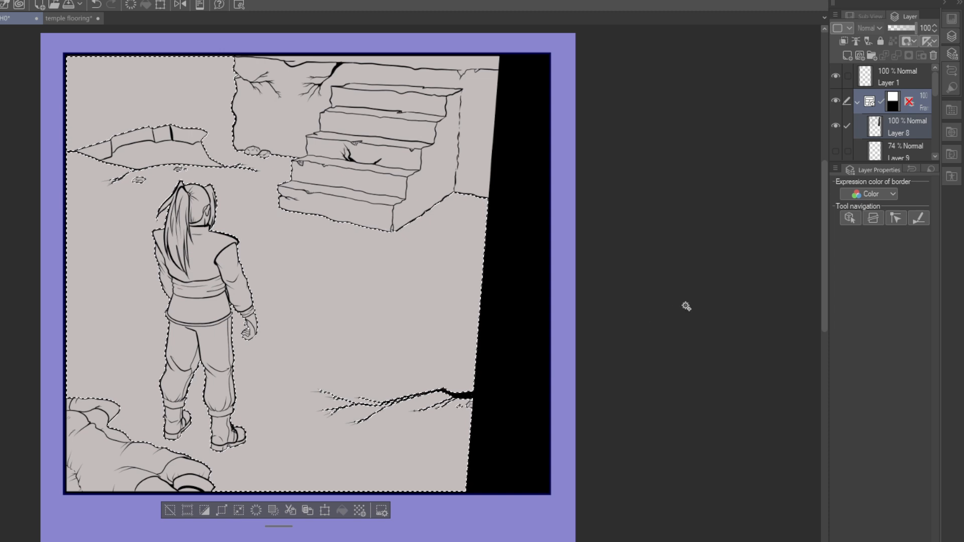
Place the monochromatic pattern material Temple Floor in the selected floor area and shrink its tiles to slightly over half size.
left_click(951, 134)
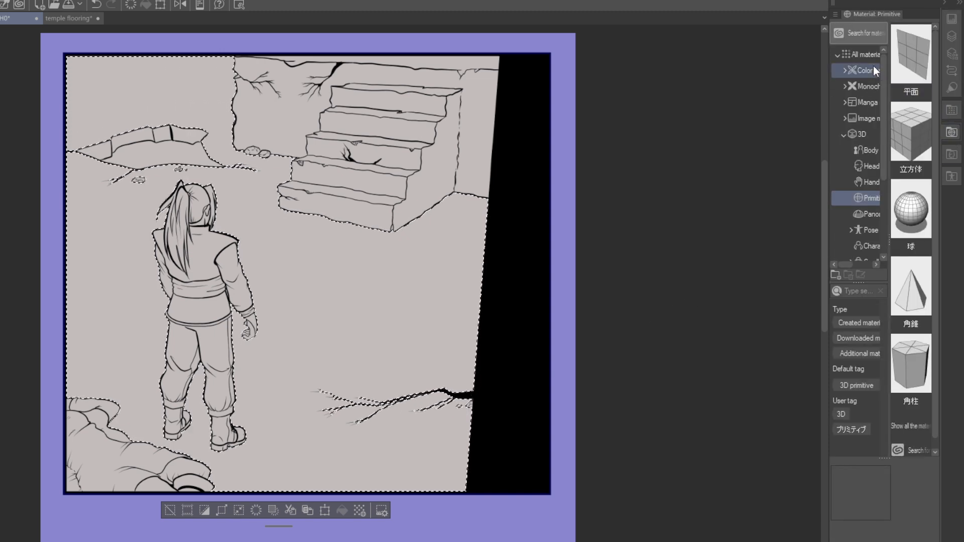
left_click(868, 84)
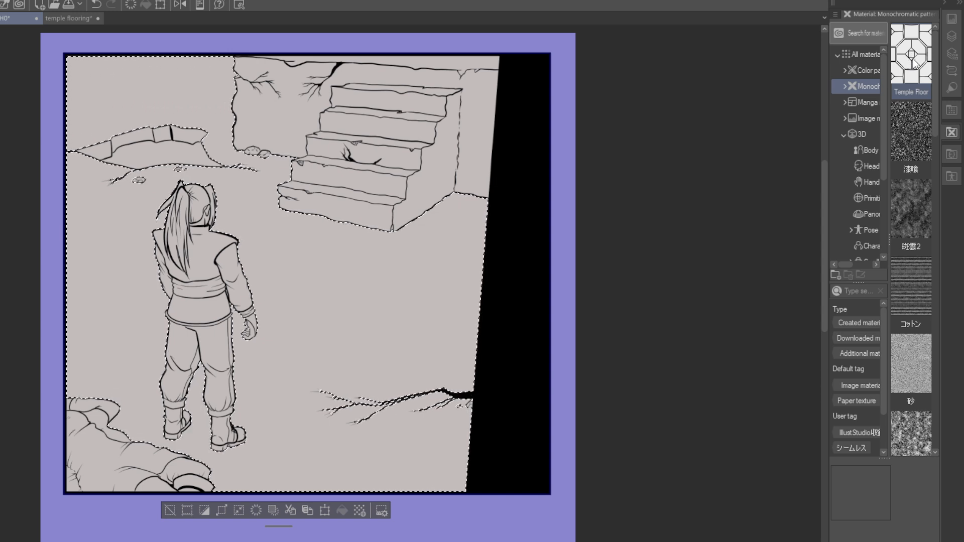
left_click_drag(916, 64, 269, 344)
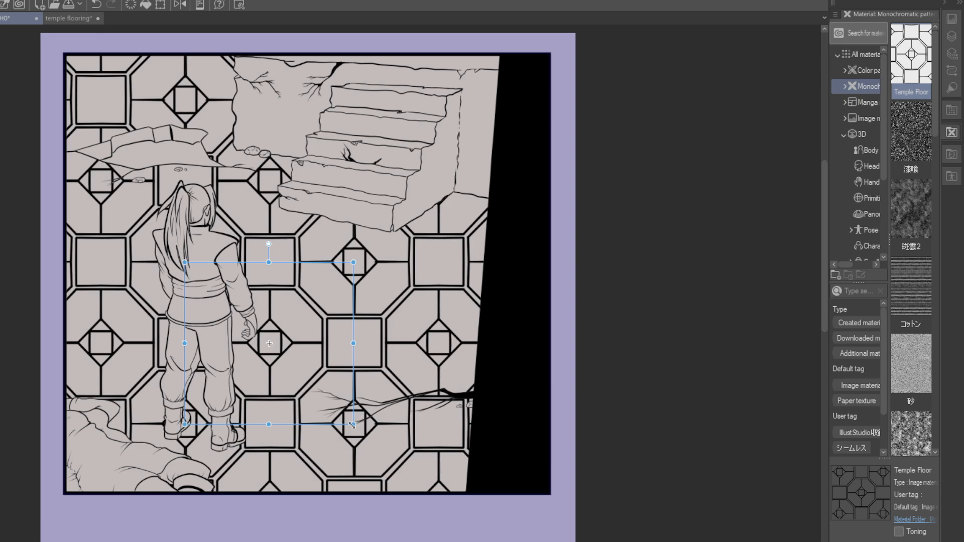
left_click_drag(353, 425, 279, 341)
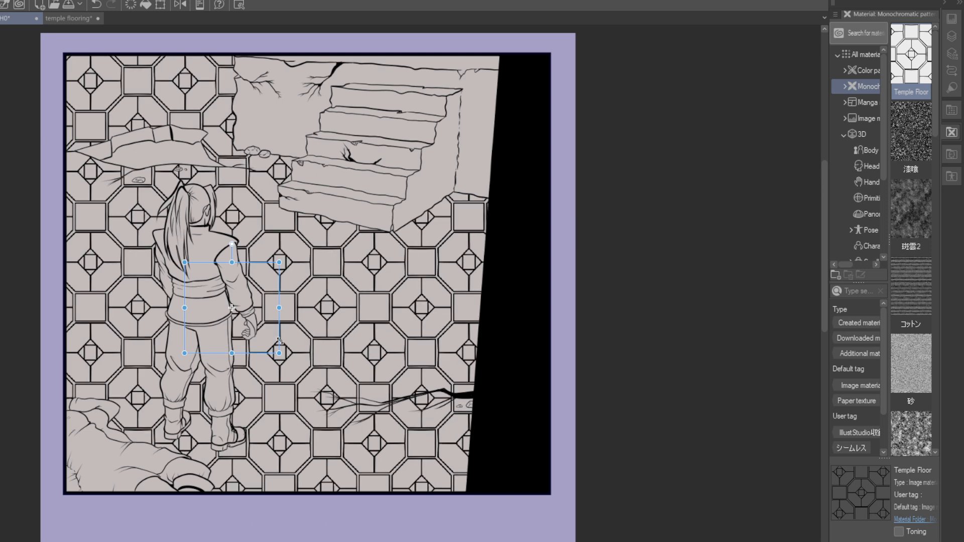
left_click_drag(280, 341, 284, 347)
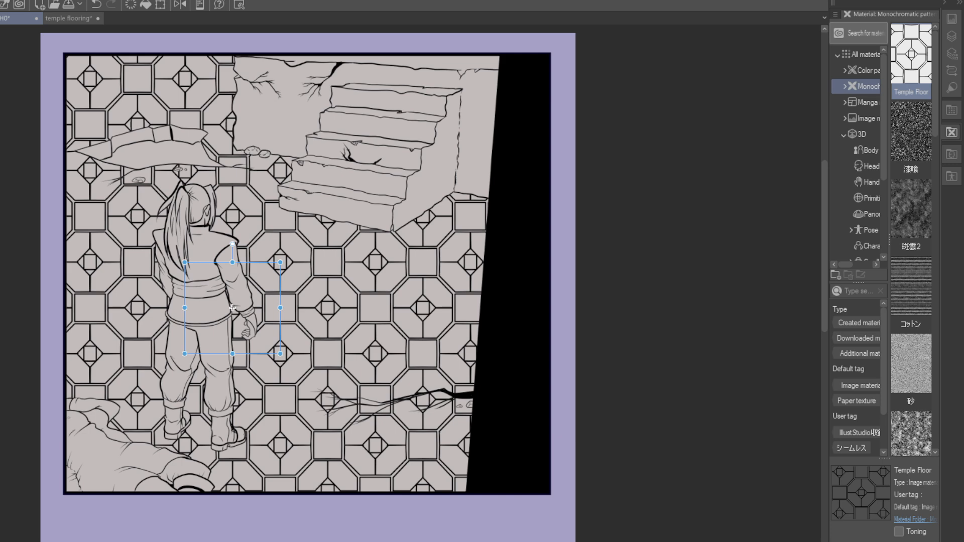
key("alt+e")
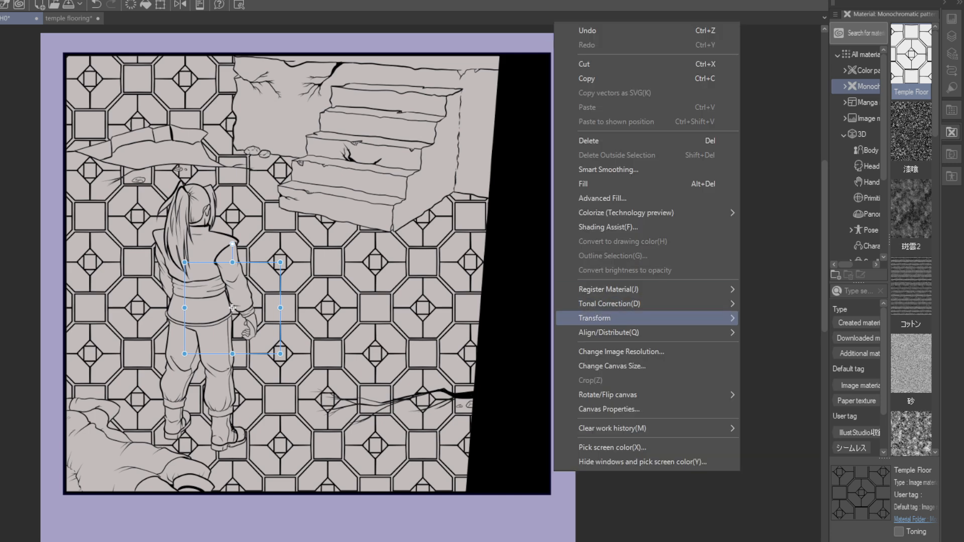
key("ctrl+shift+t")
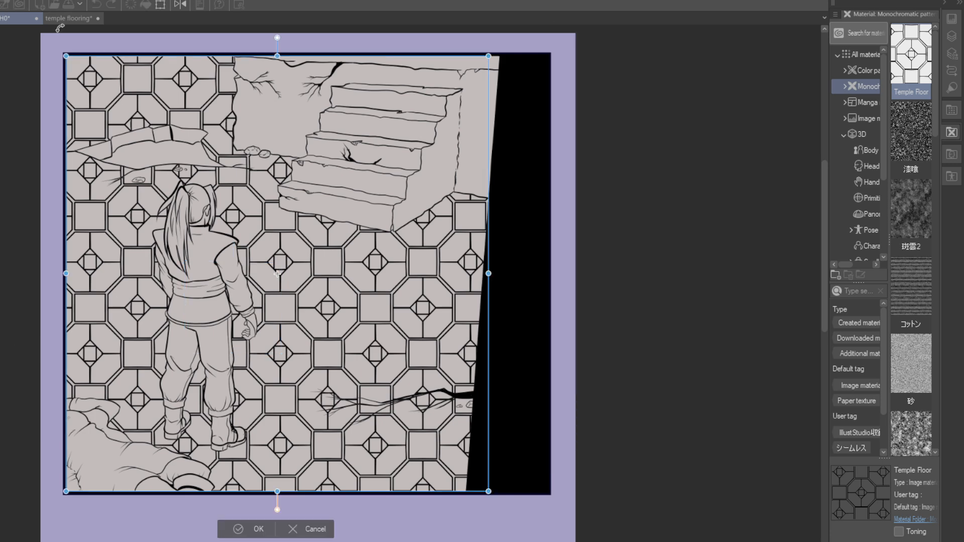
left_click_drag(66, 56, 95, 92)
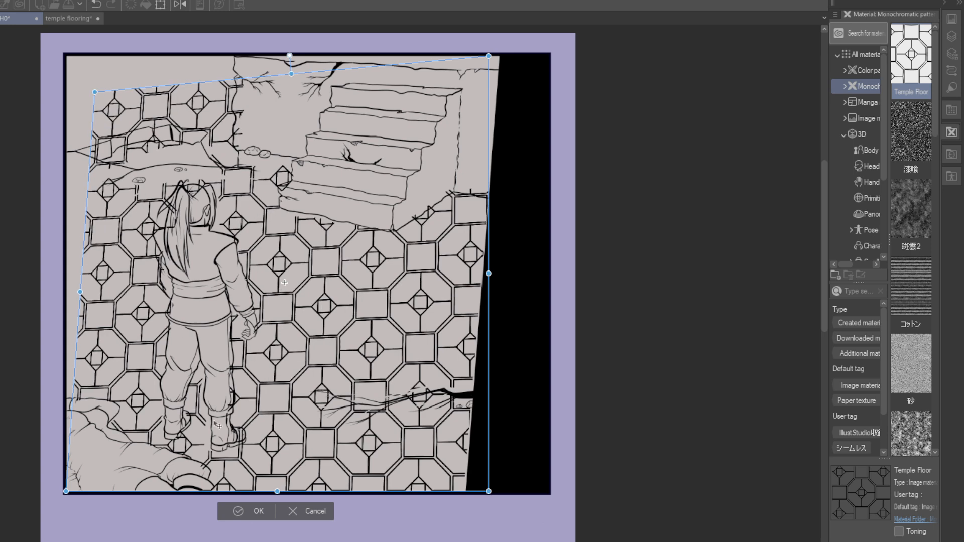
left_click(319, 513)
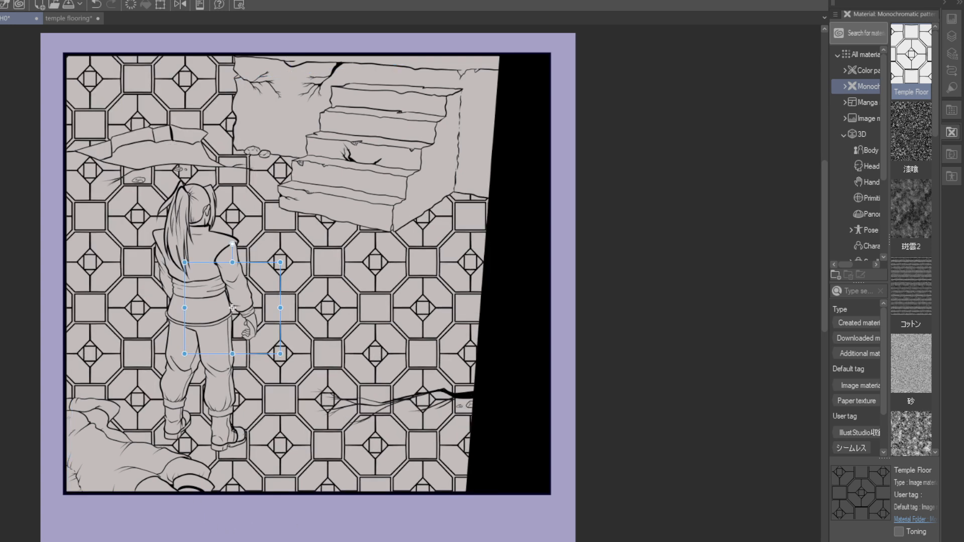
Delete the Temple Floor layer's mask without applying it to the layer.
left_click(953, 45)
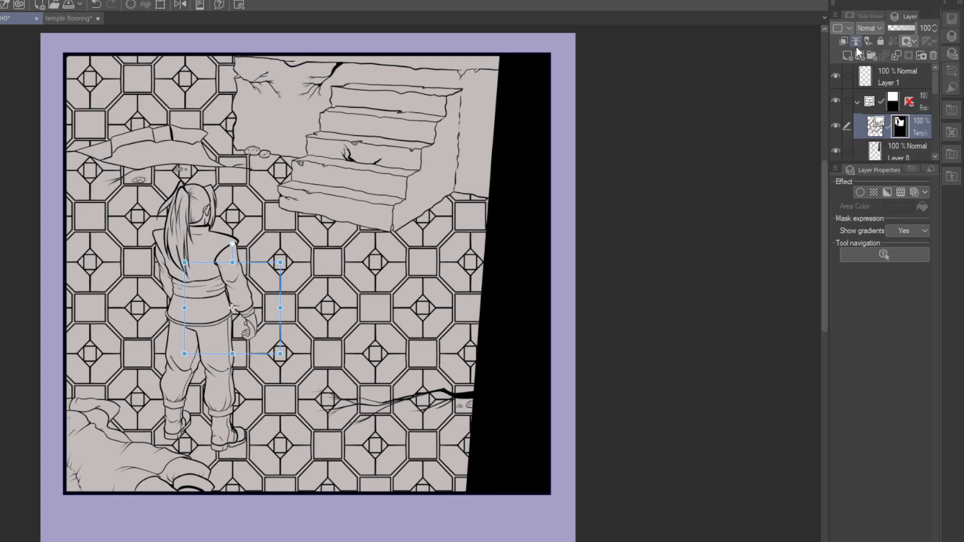
left_click(934, 55)
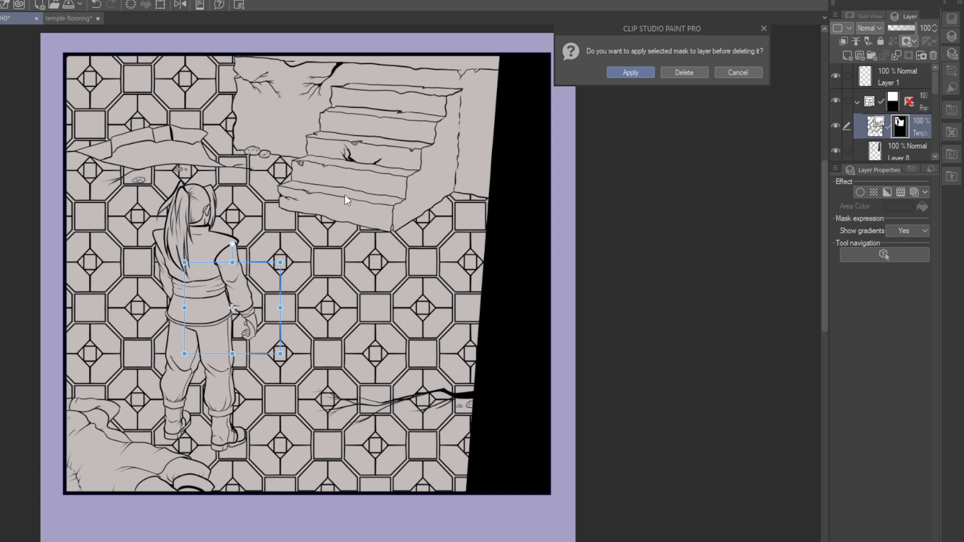
left_click(390, 208)
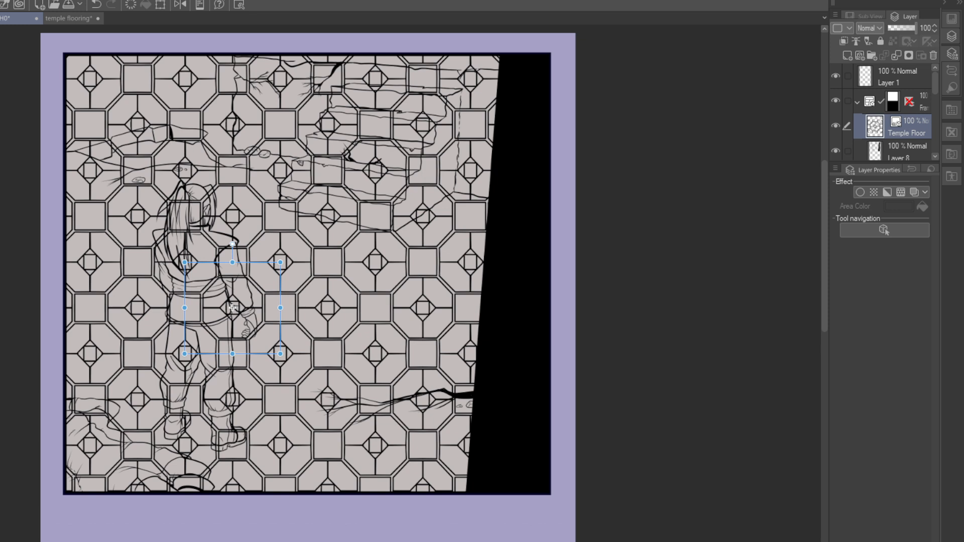
Start a free transform of the Temple Floor layer and pull its two upper corners inward and down so the tiles recede.
right_click(554, 472)
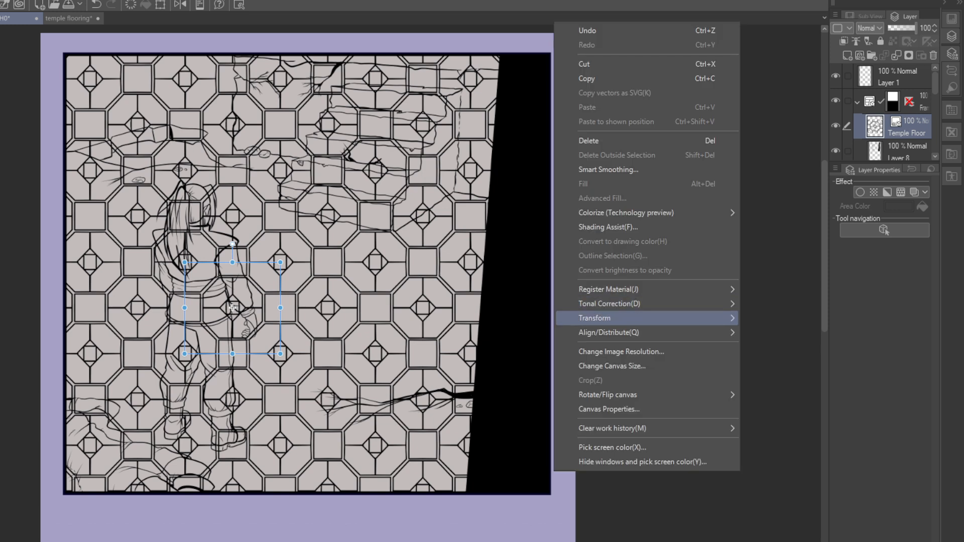
left_click(80, 354)
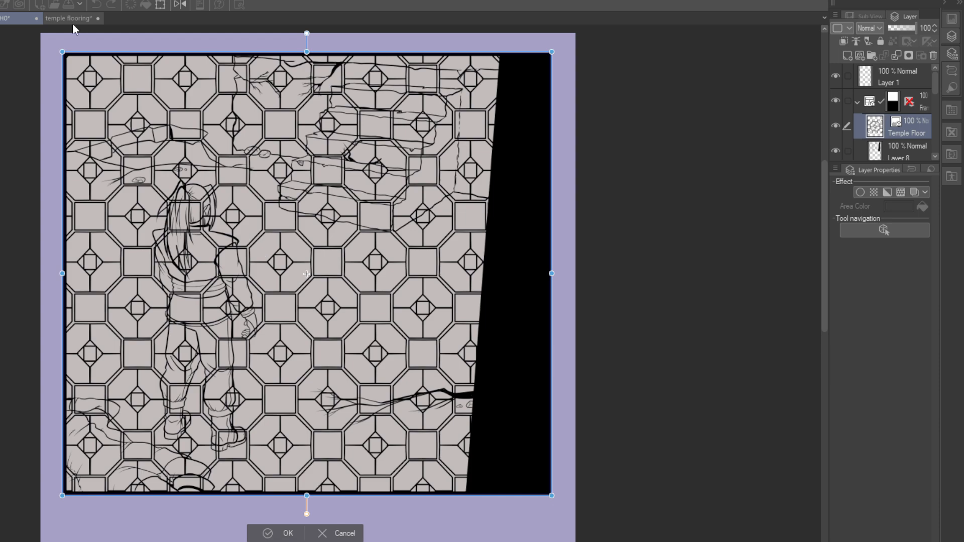
left_click_drag(64, 53, 129, 95)
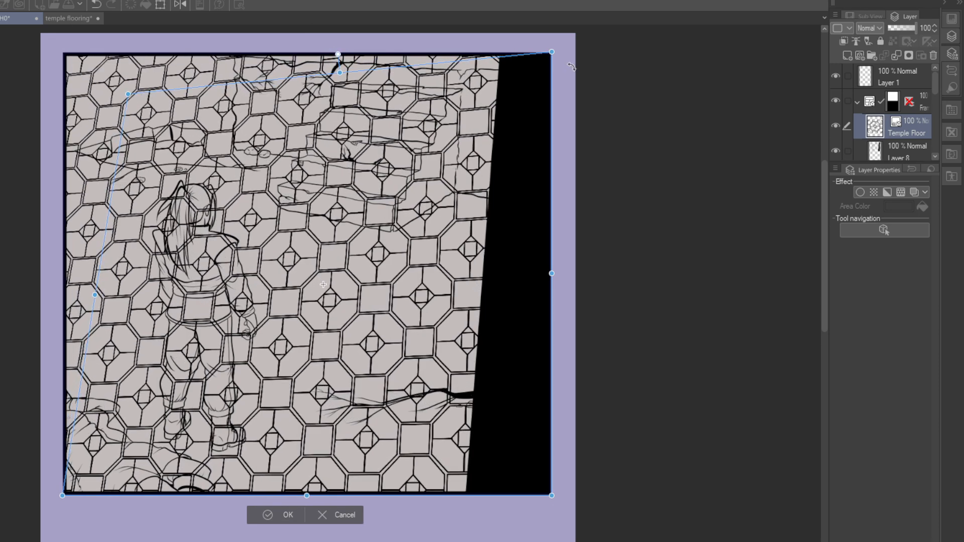
left_click_drag(552, 52, 520, 162)
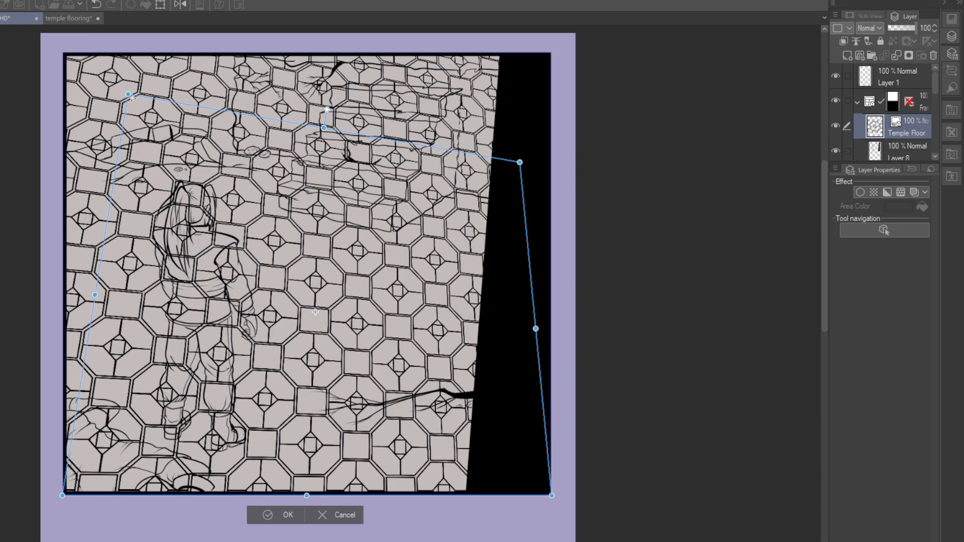
left_click_drag(129, 95, 218, 213)
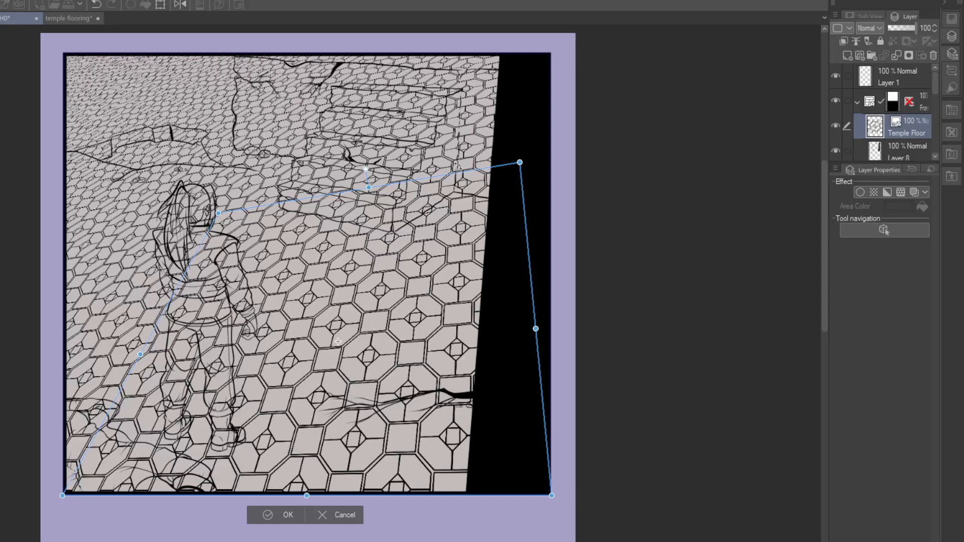
left_click_drag(520, 162, 521, 196)
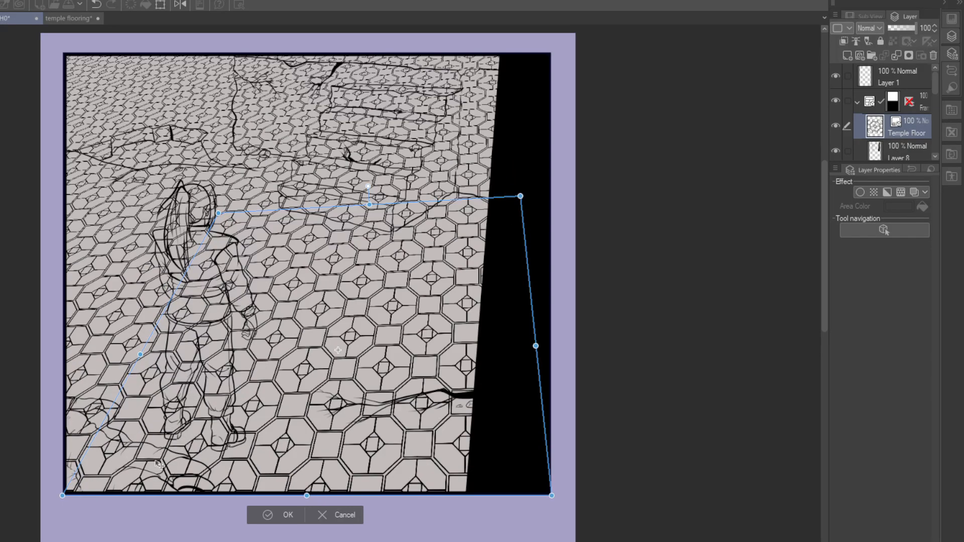
Pull the transform's lower corners outward beyond the panel, fine-tune the upper far corner to match the stairs' perspective, and apply it.
left_click_drag(63, 497, 8, 419)
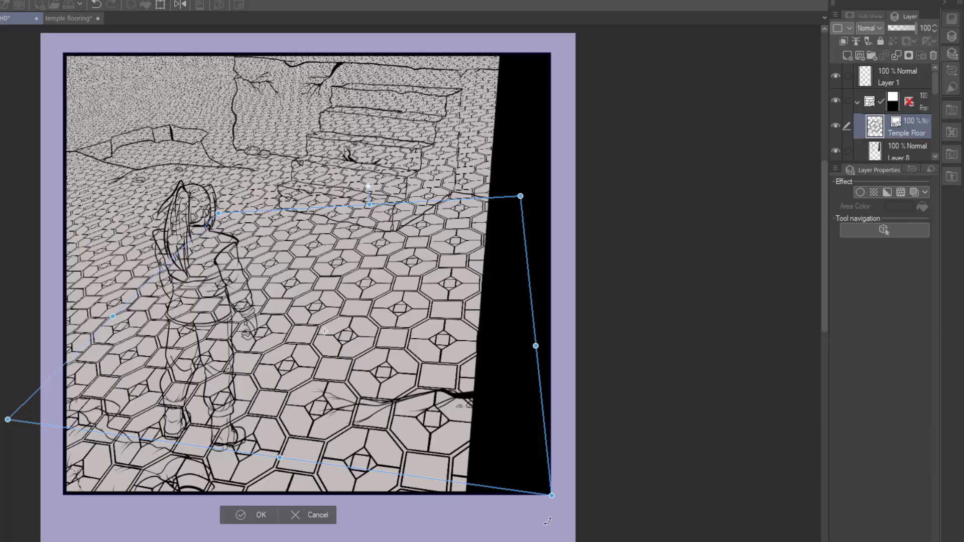
left_click_drag(554, 497, 551, 524)
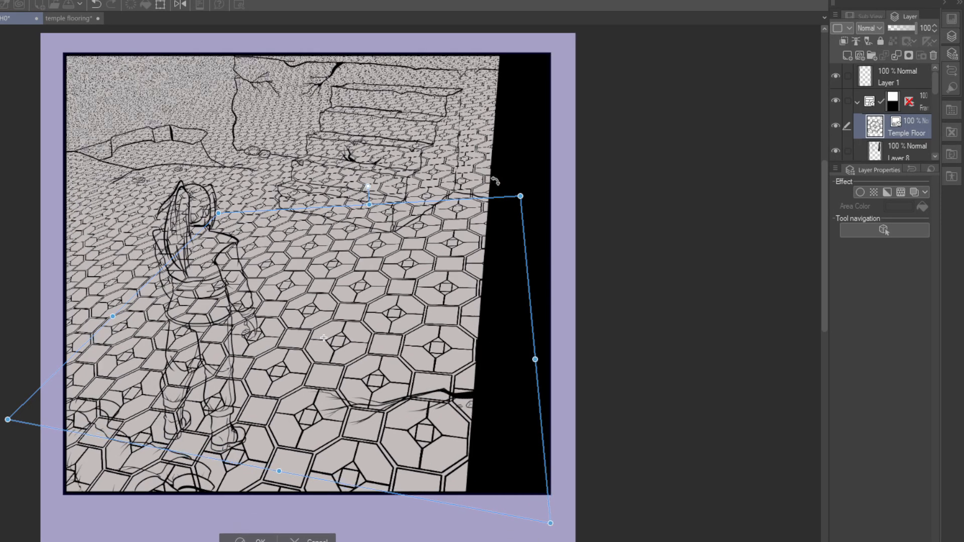
left_click_drag(521, 197, 521, 248)
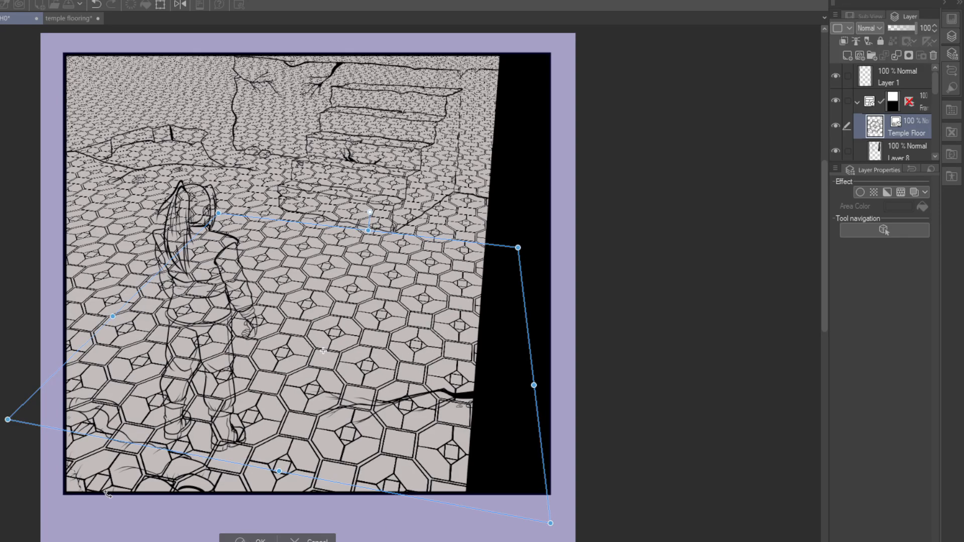
left_click_drag(7, 420, 0, 375)
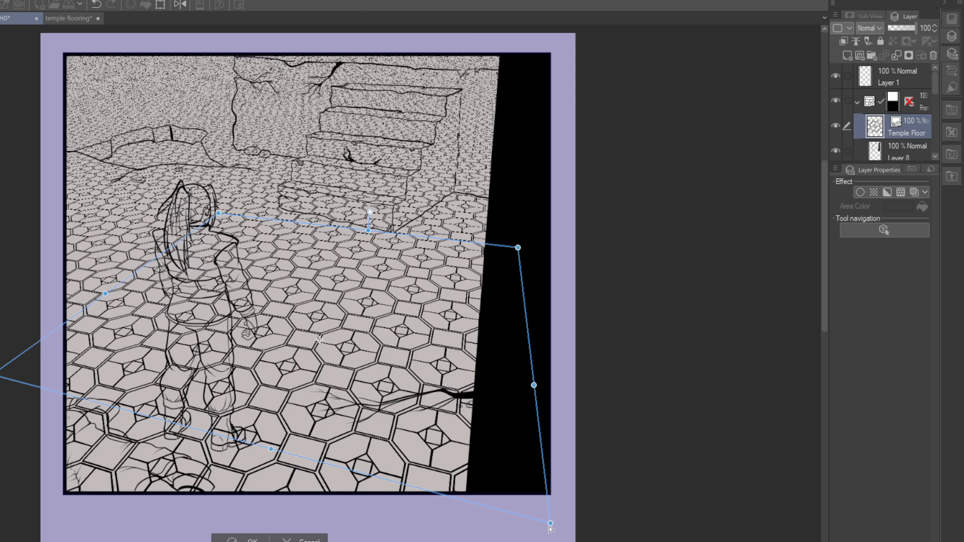
left_click_drag(551, 524, 572, 529)
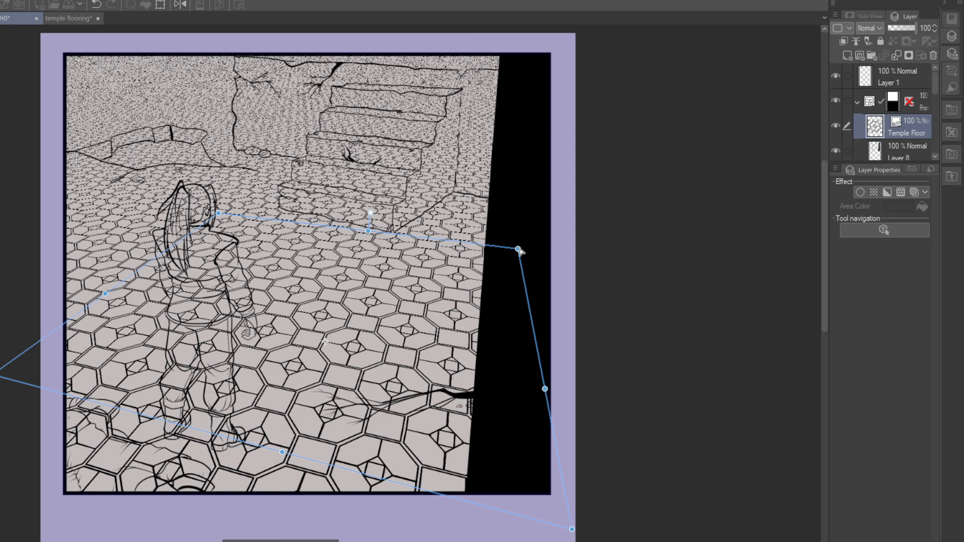
left_click_drag(518, 249, 518, 252)
key("Return")
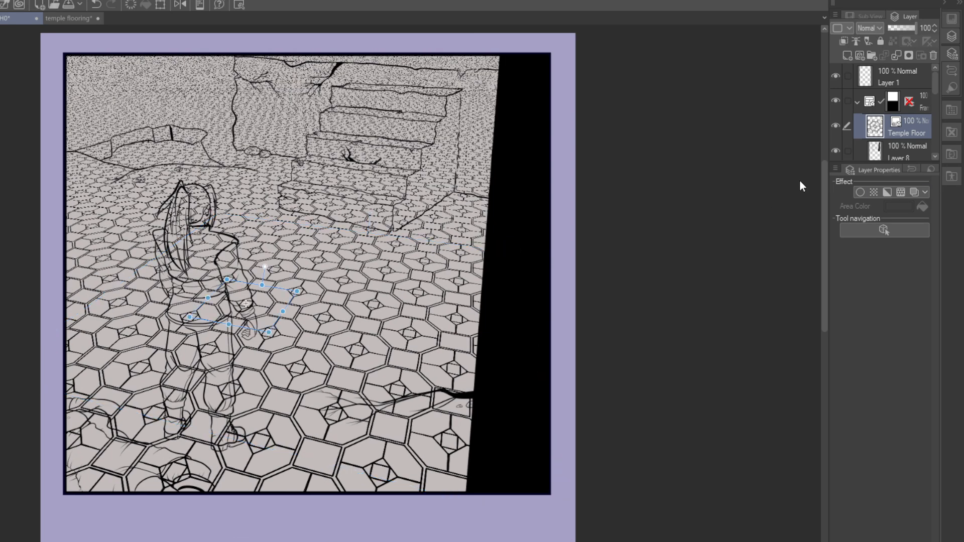
left_click(897, 152)
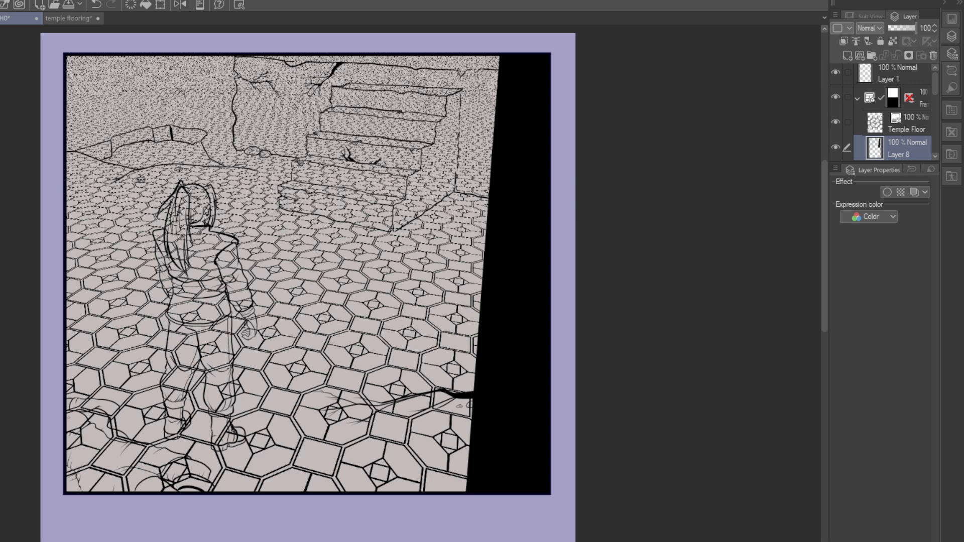
left_click(337, 287)
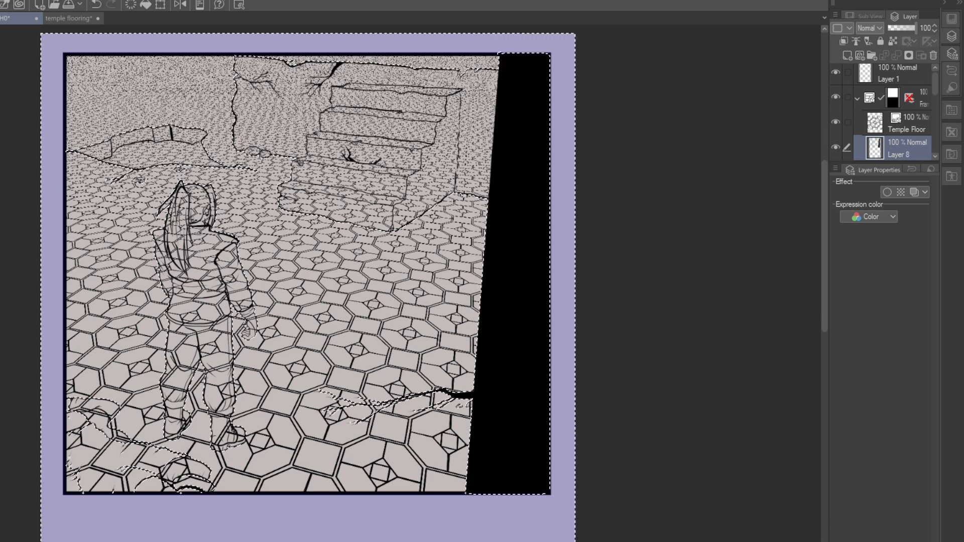
key("Delete")
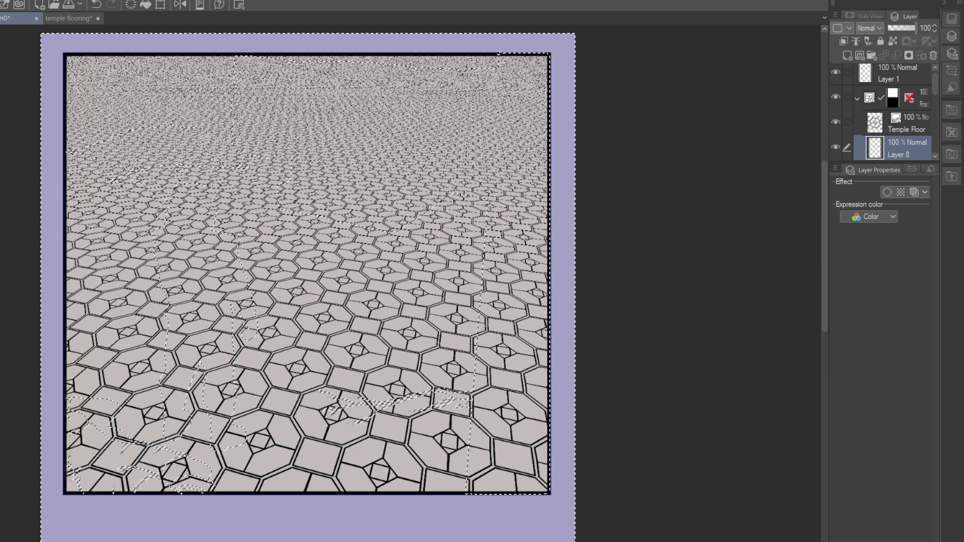
key("ctrl+z")
left_click(926, 119)
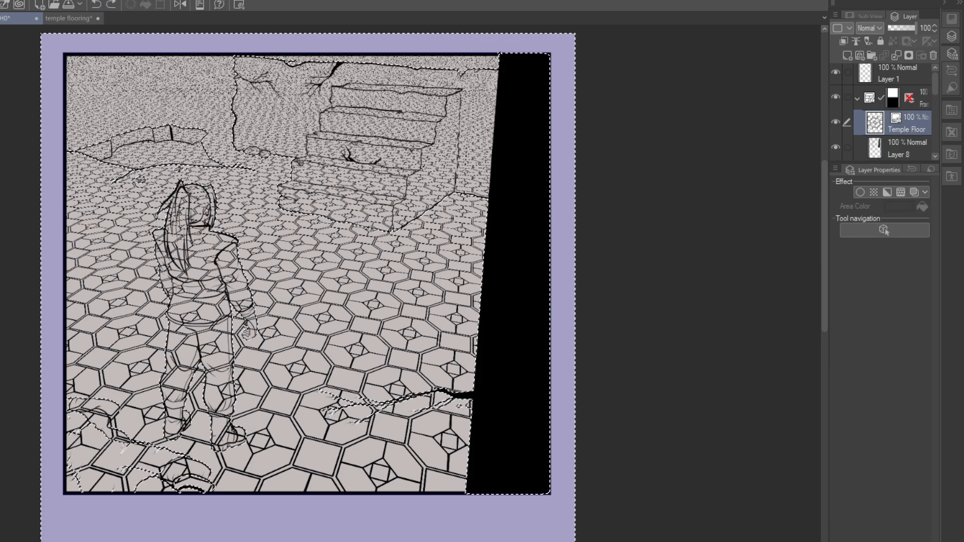
key("ctrl+d")
Rasterize the Temple Floor layer and delete its pattern outside the floor area outlined on Layer 8, clearing the selection.
right_click(908, 122)
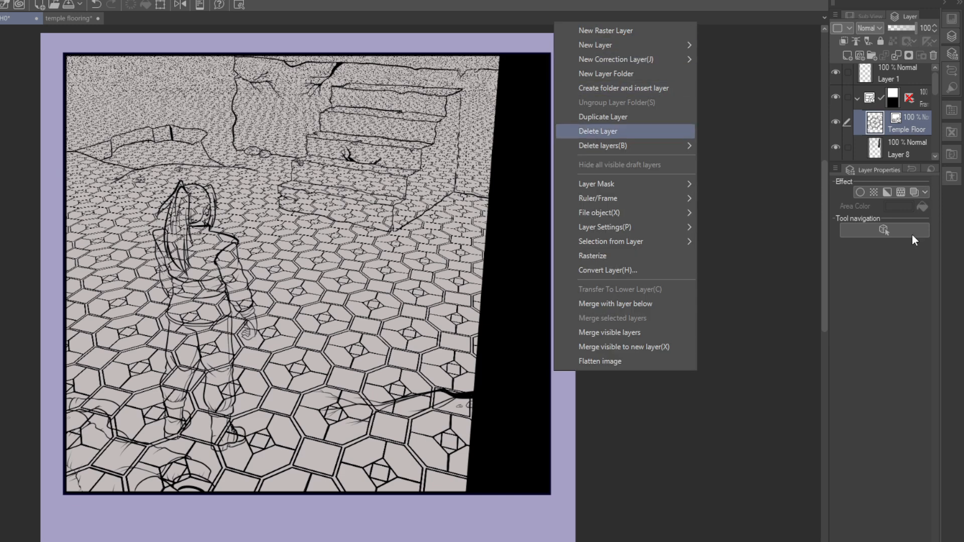
key("Return")
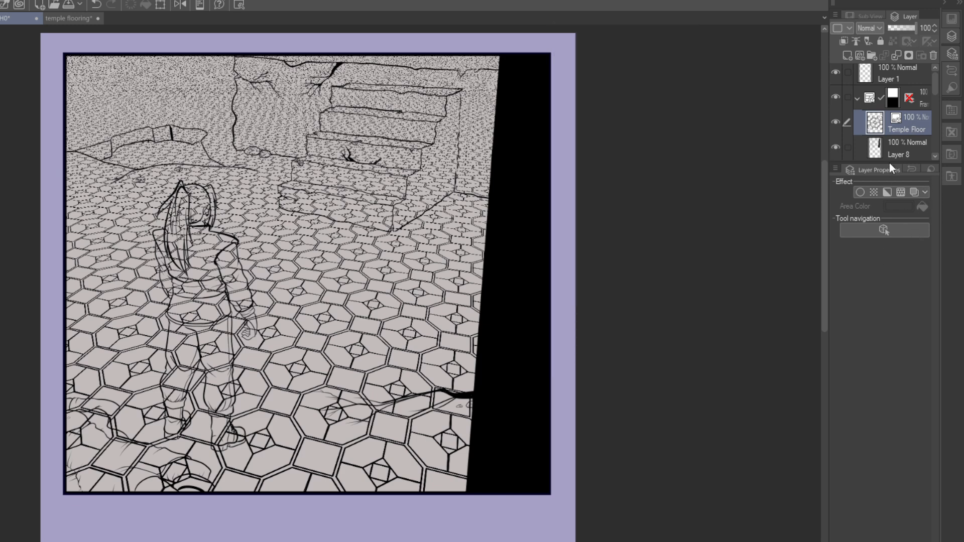
left_click(903, 155)
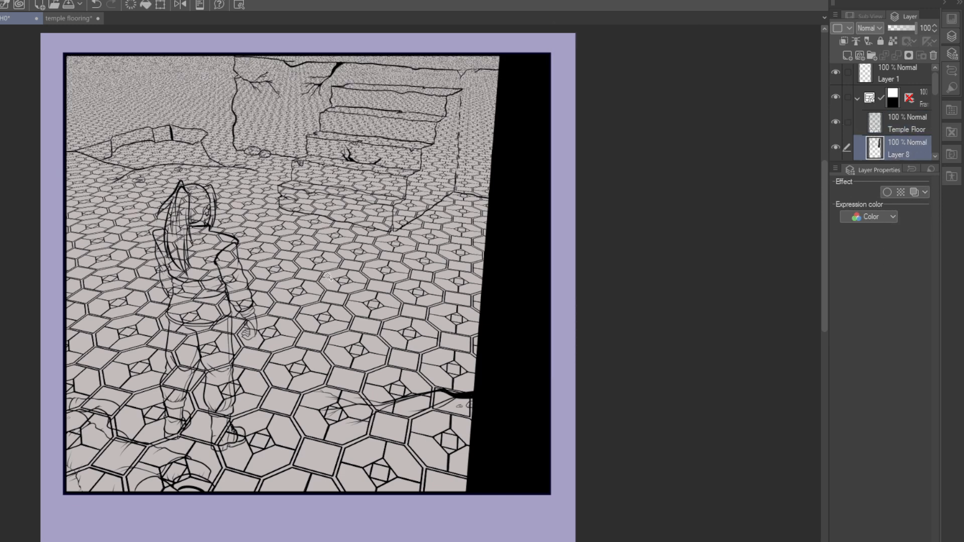
left_click(330, 277)
left_click(915, 128)
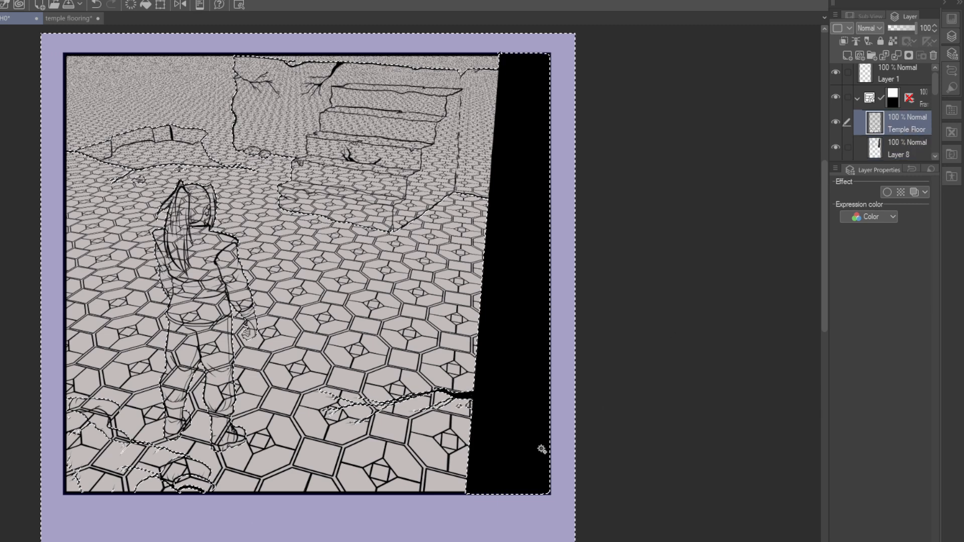
key("Delete")
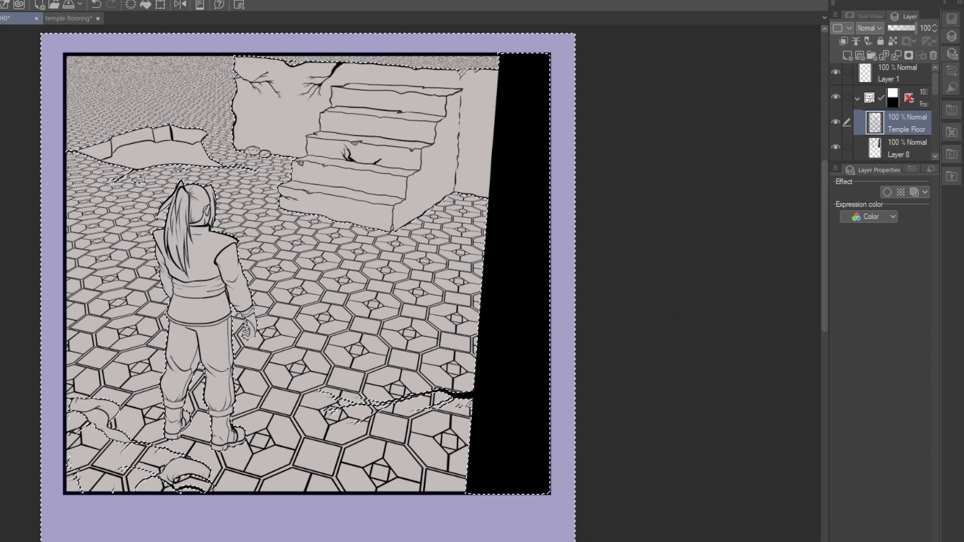
key("ctrl+d")
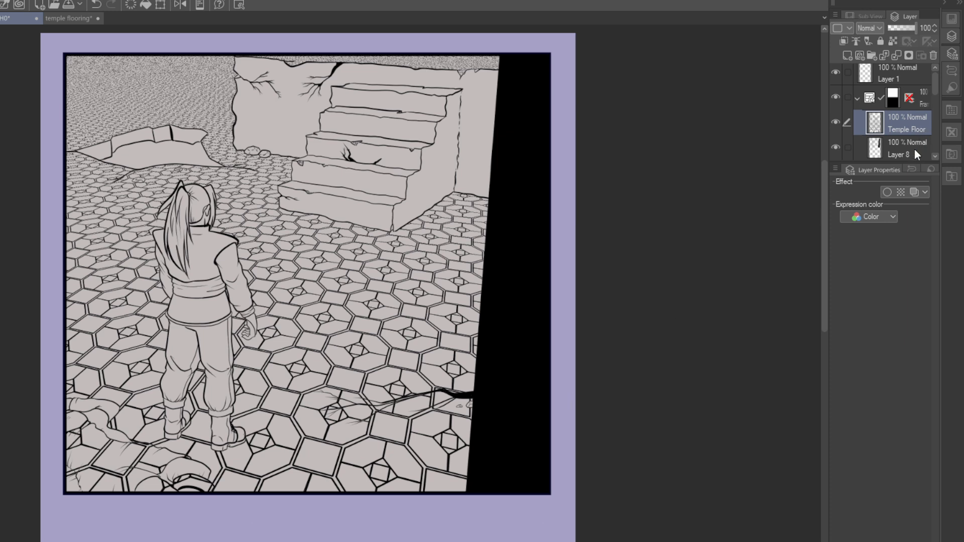
Try to select and clear the leftover tile pattern over the foreground rubble beside the figure's feet, and undo the removal.
left_click(920, 101)
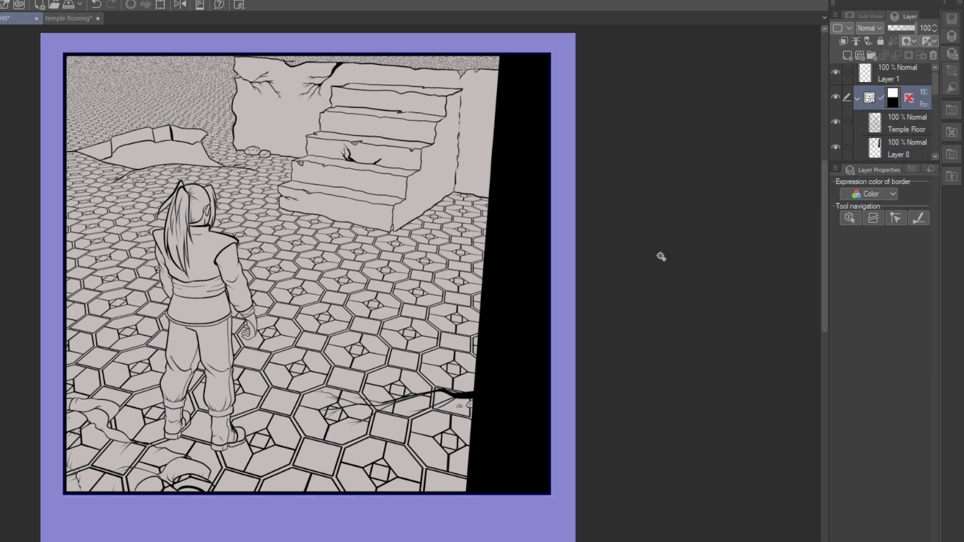
left_click(112, 455)
left_click(91, 439, "shift")
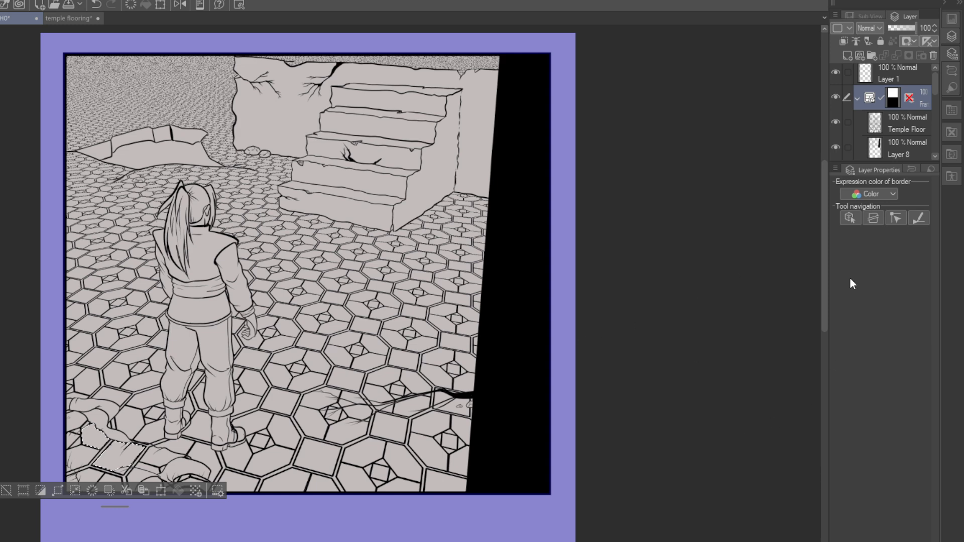
left_click(908, 143)
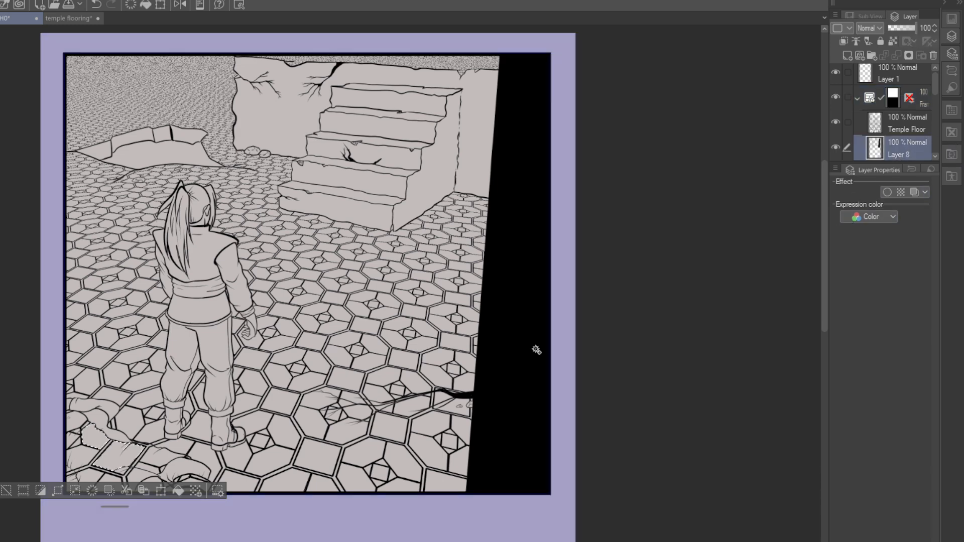
left_click(7, 490)
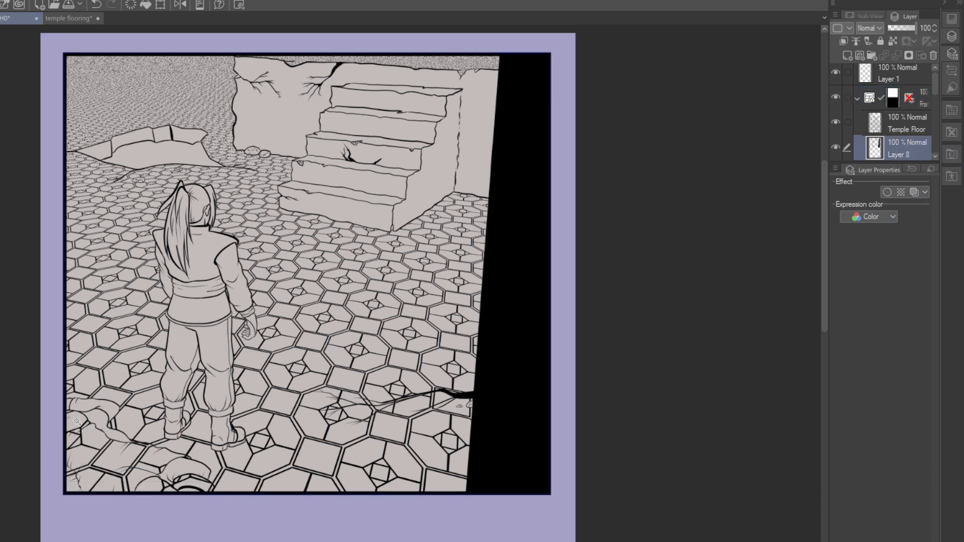
left_click(77, 423)
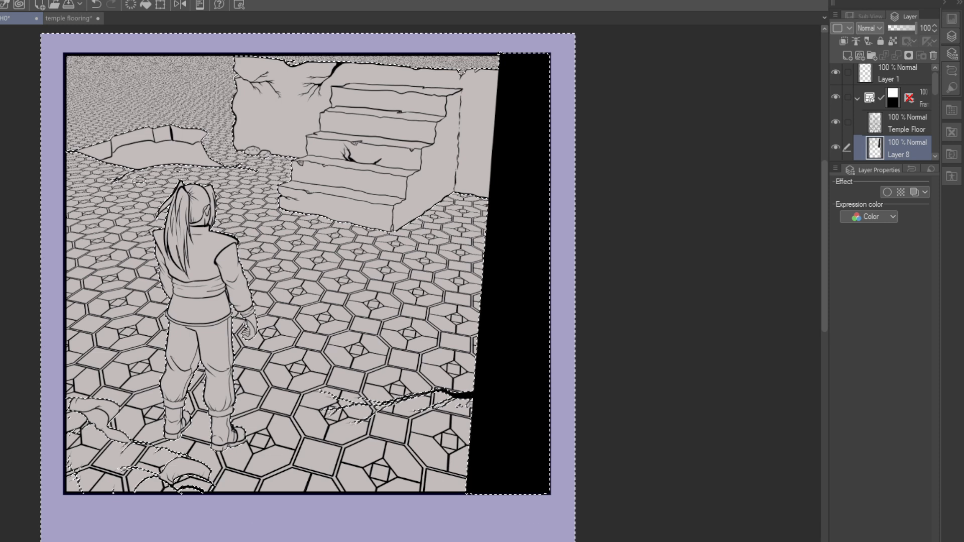
key("ctrl+d")
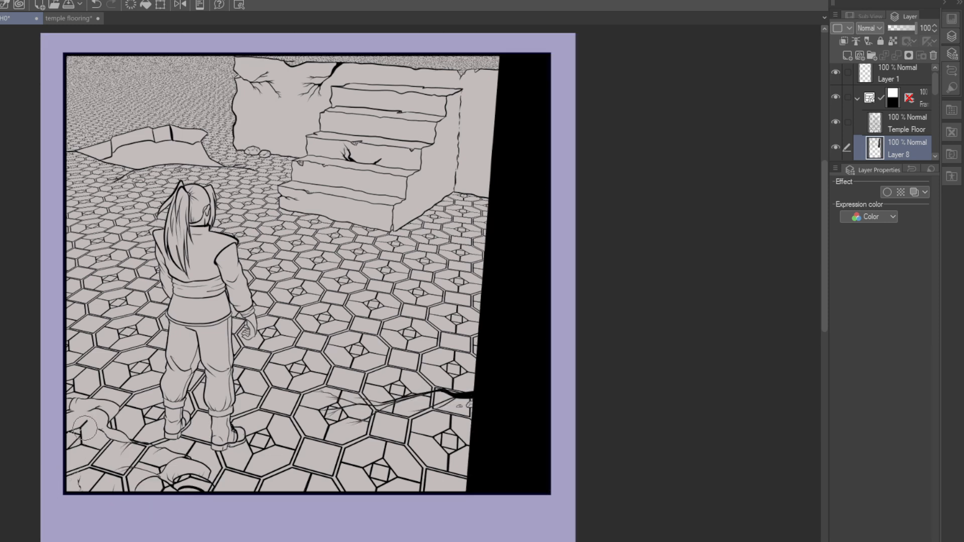
left_click(95, 5)
Set the Temple Floor layer's opacity to 98%, and view the temple flooring document briefly before returning to the comic page.
left_click(907, 128)
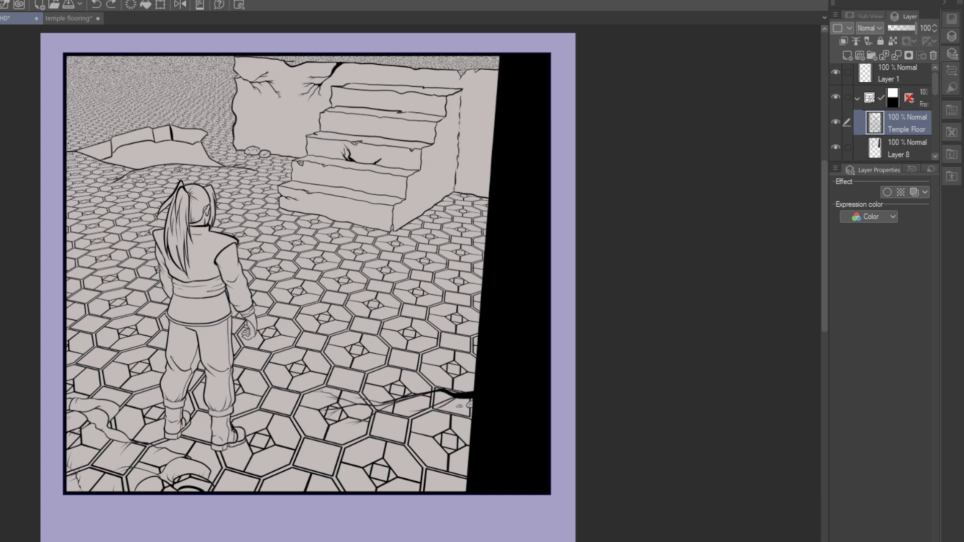
mouse_move(912, 25)
left_mouse_down()
mouse_move(901, 25)
mouse_move(915, 22)
left_mouse_up()
left_click(74, 22)
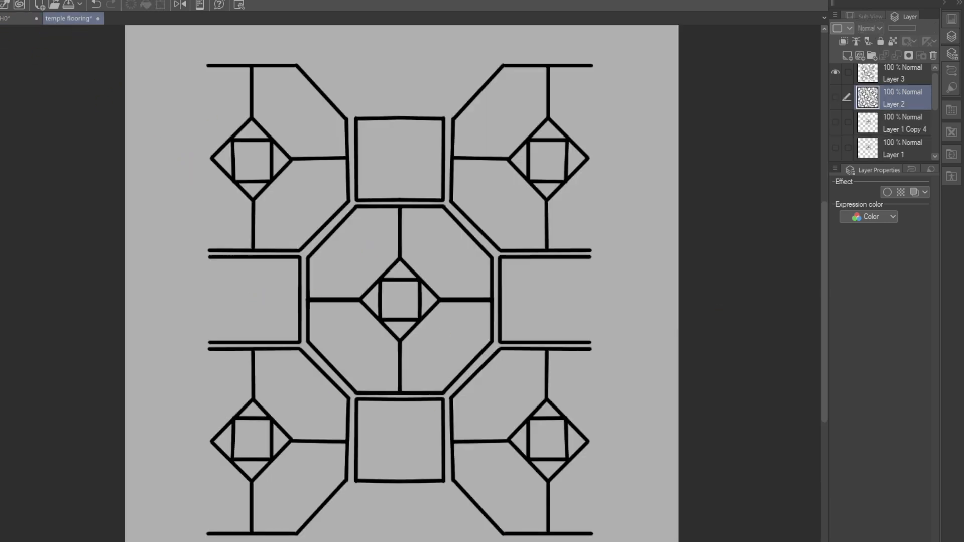
key("ctrl+Tab")
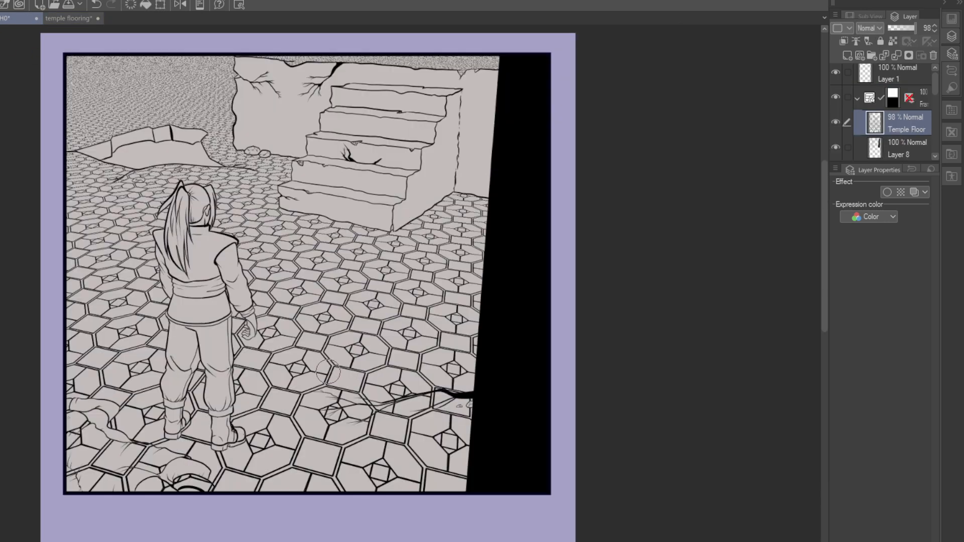